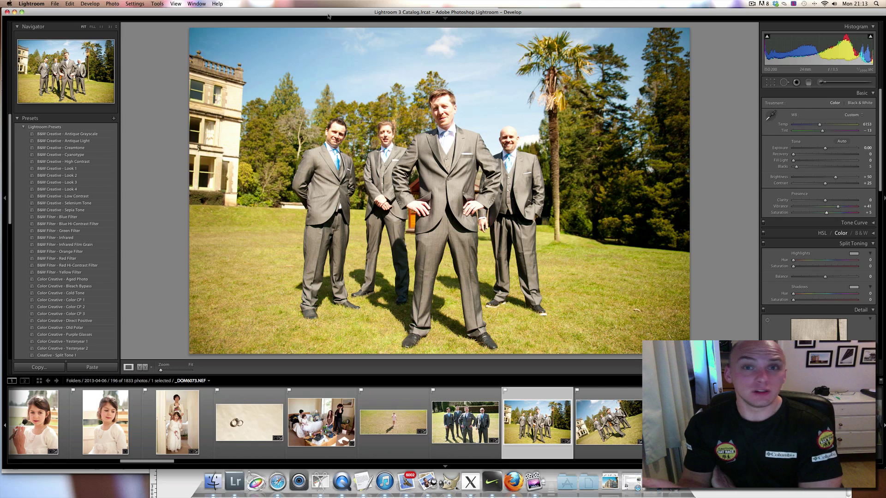
- Minimize Lightroom's Develop window so the GIMP image 'the easy way.jpg' shows
left_click(14, 12)
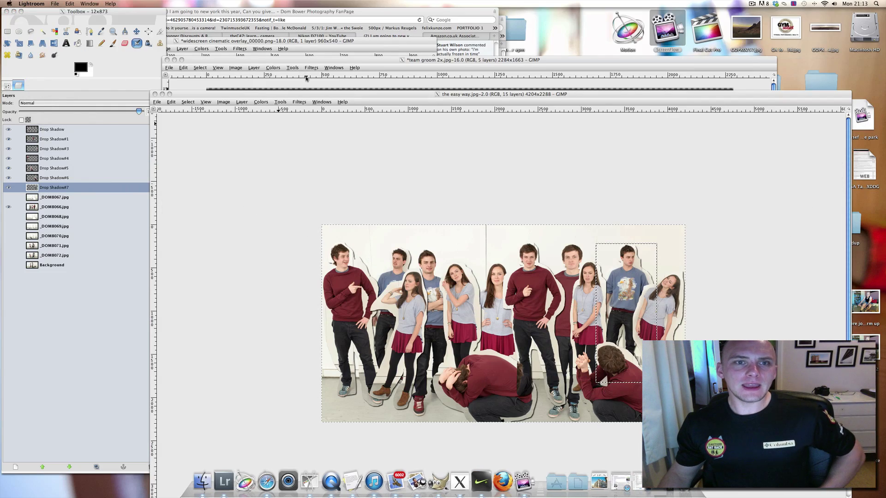
- Raise the 'team groom 2x.jpg' image window and move it to the top of the screen
left_click(314, 62)
left_click_drag(314, 62, 264, 1)
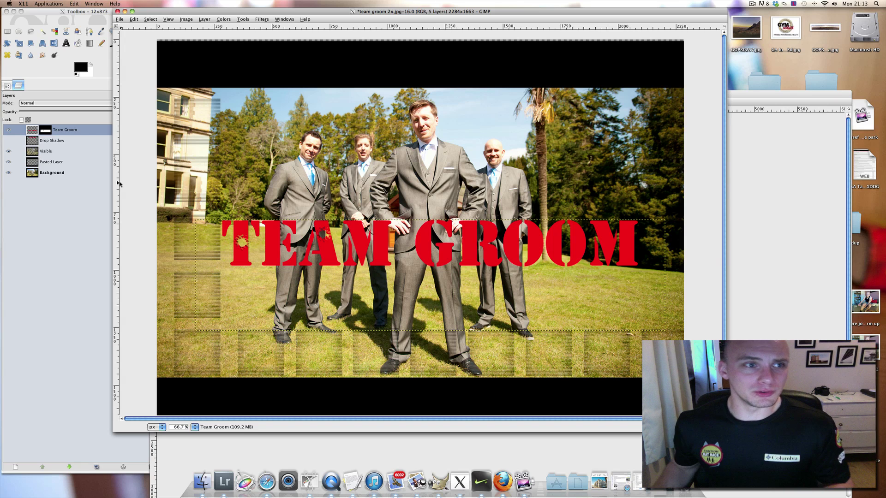
- Check the airbrush's Galaxy (AP) brush, shift the image window right, and open the File menu
left_click(7, 85)
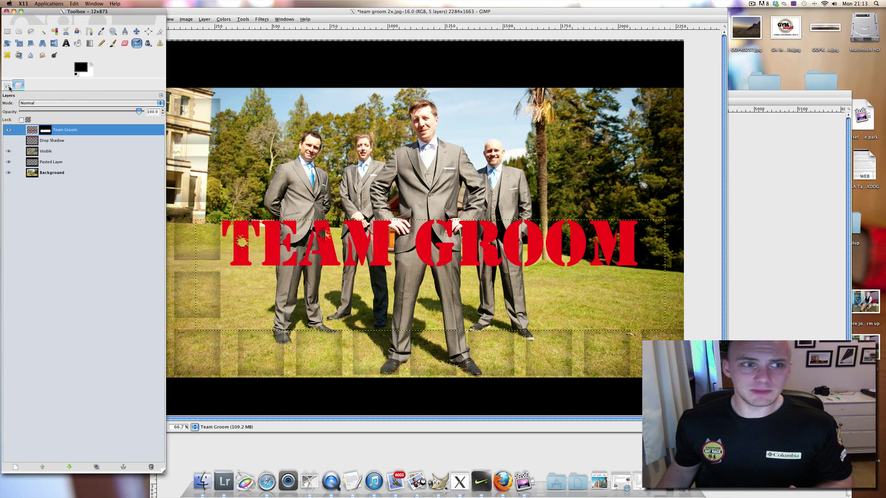
left_click(25, 121)
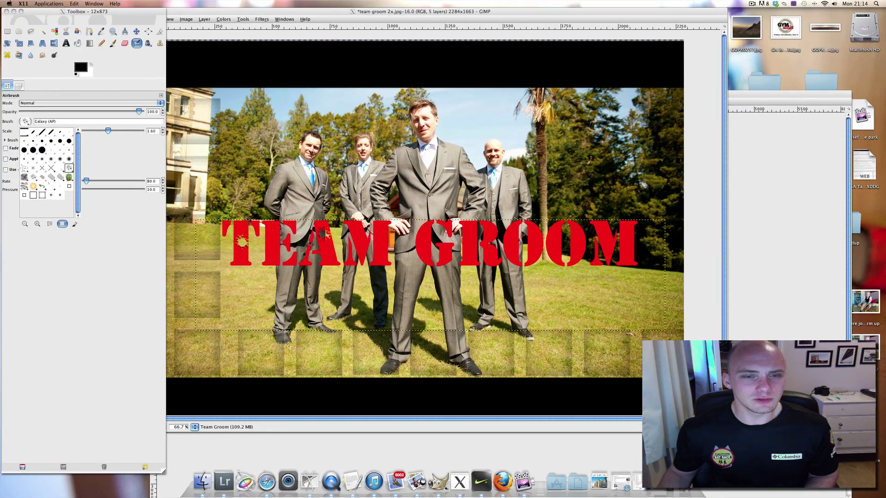
left_click_drag(291, 10, 377, 11)
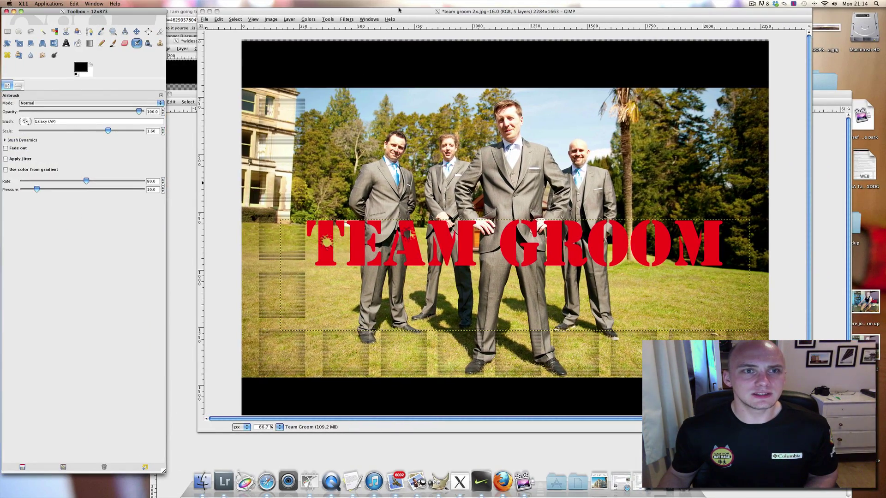
left_click(204, 19)
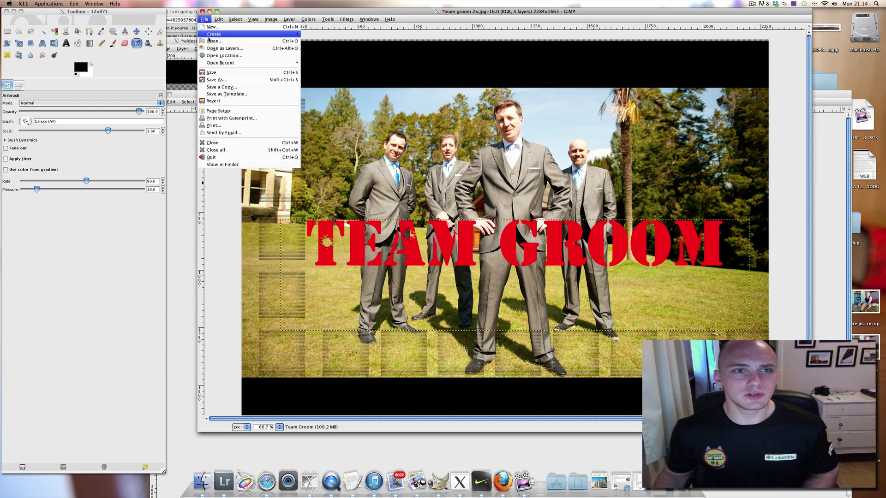
- Export a flattened JPEG copy named 'team groom 2xx.jpg' to the Desktop at quality 95
left_click(212, 80)
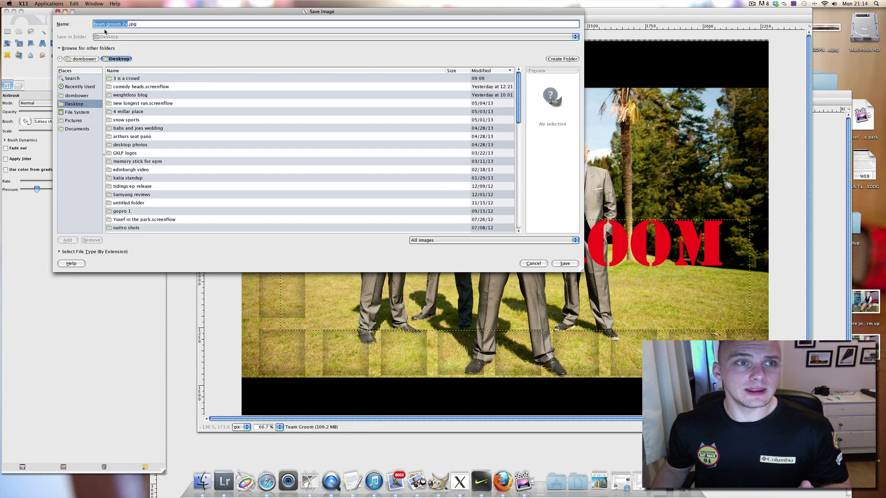
left_click(126, 23)
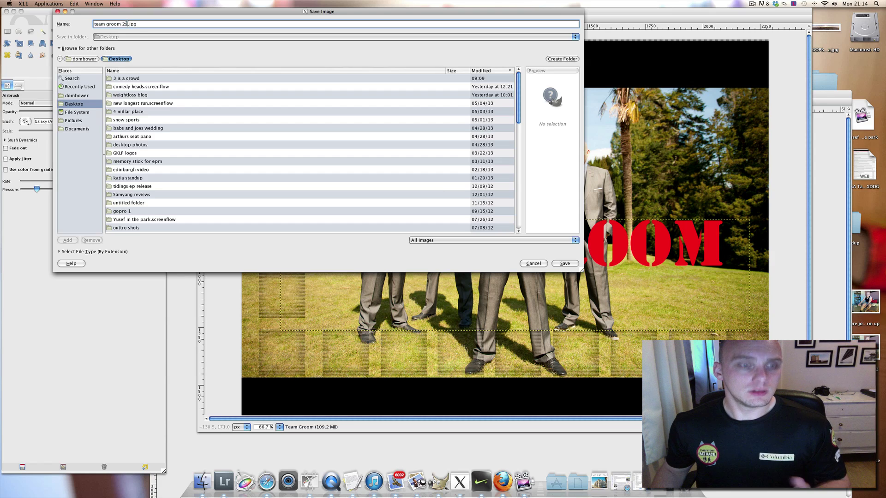
type("x")
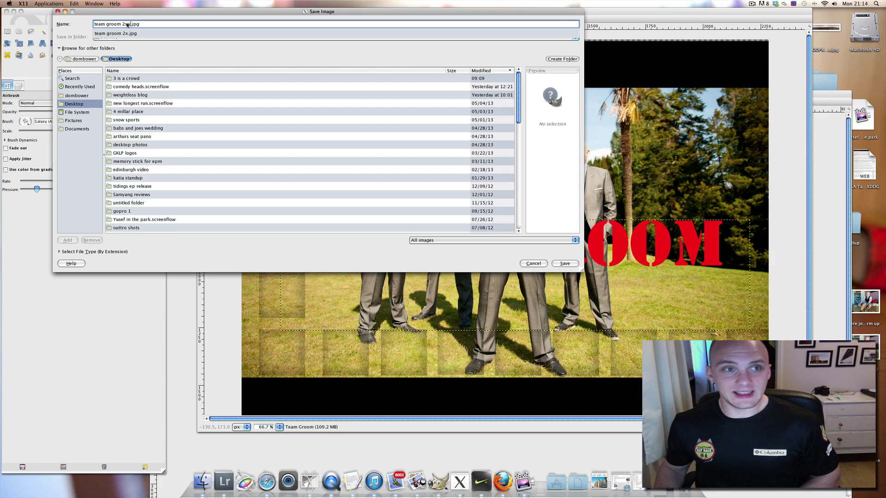
key("Return")
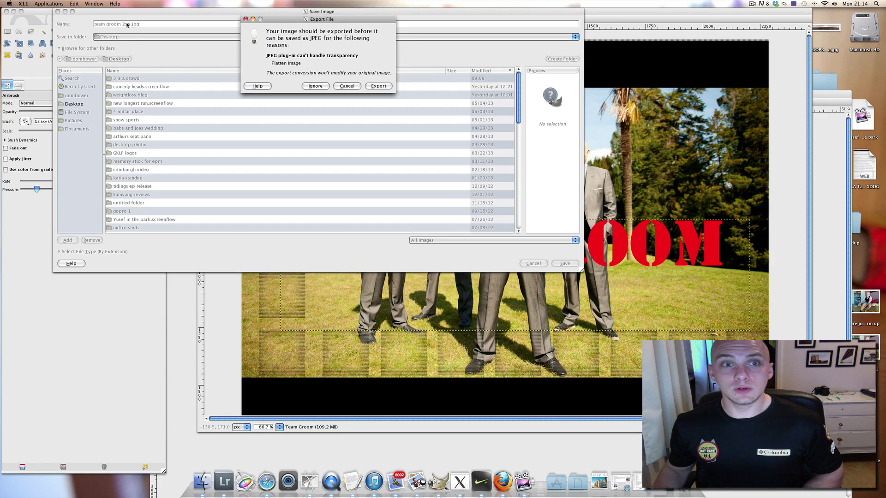
left_click(377, 87)
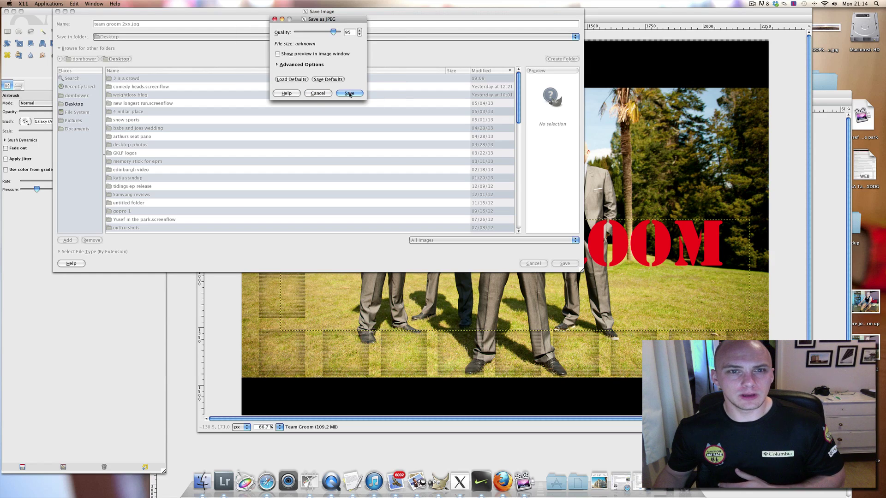
left_click(349, 94)
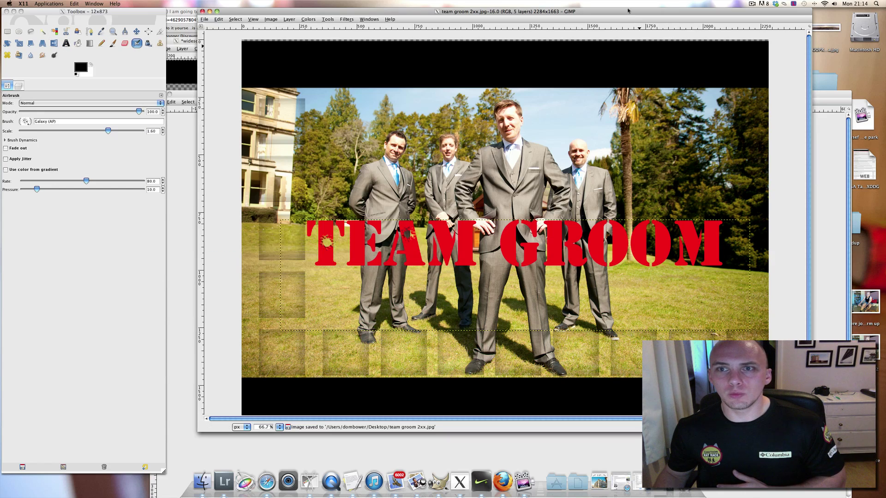
left_click_drag(628, 11, 601, 5)
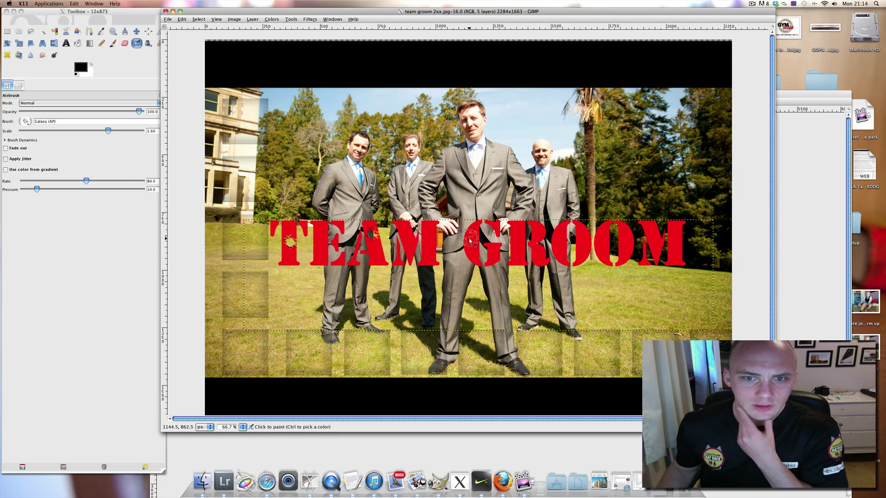
- Switch to the Paintbrush with the Circle (15) brush and save the image
left_click(18, 85)
left_click(18, 86)
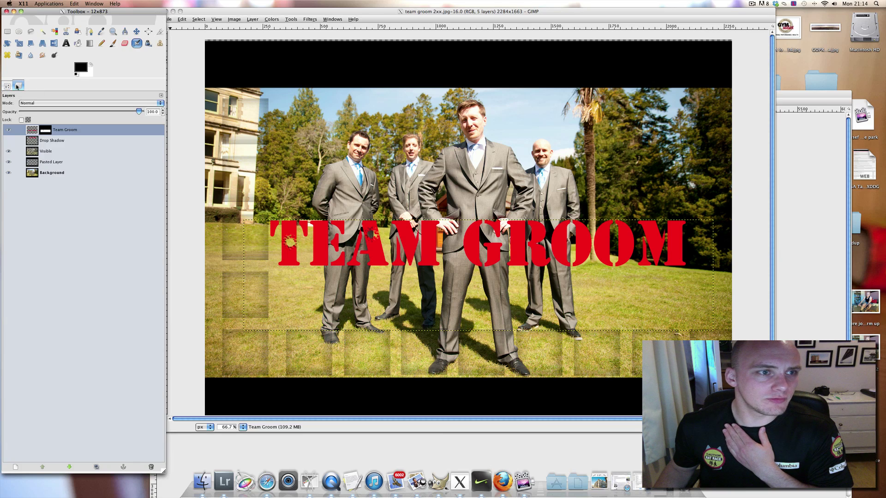
left_click(9, 86)
key("p")
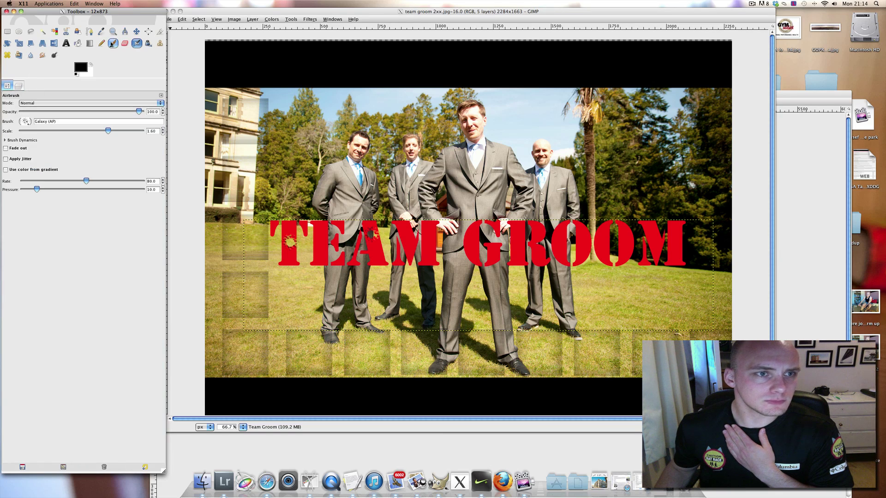
left_click(25, 121)
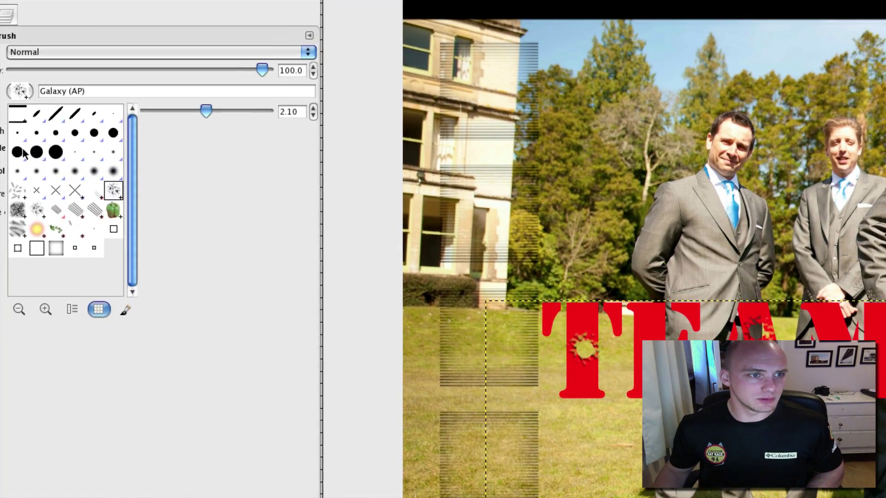
left_click(21, 151)
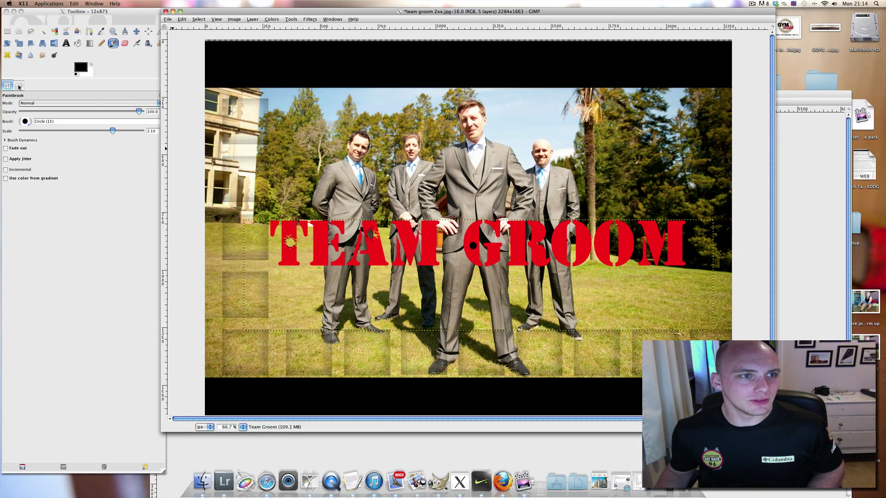
key("ctrl+s")
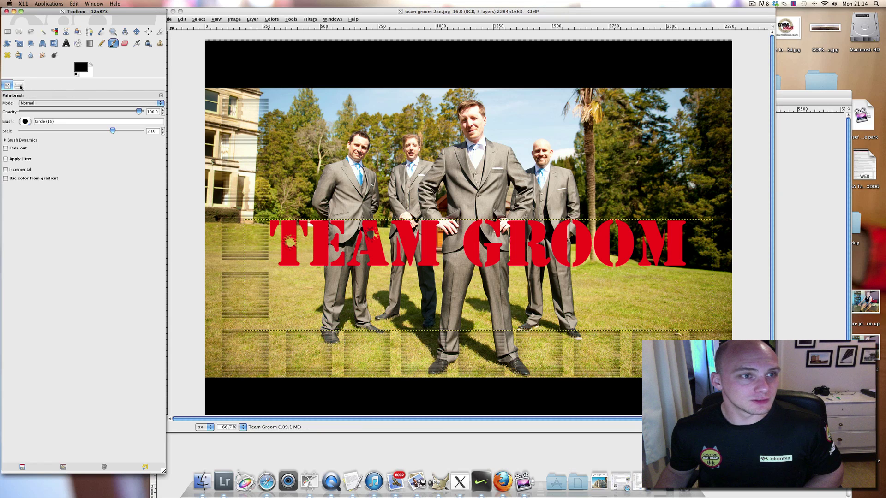
- Select the Team Groom text layer and make its mask the editing target
left_click(19, 86)
left_click(32, 134)
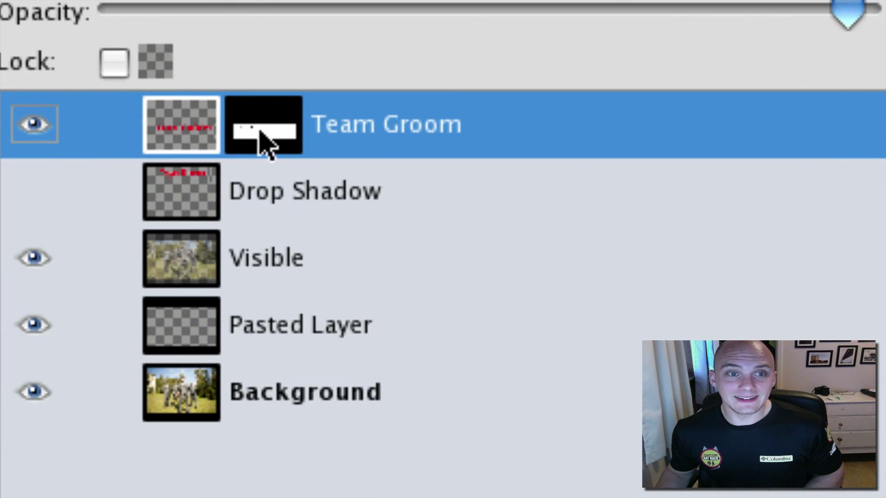
left_click(280, 142)
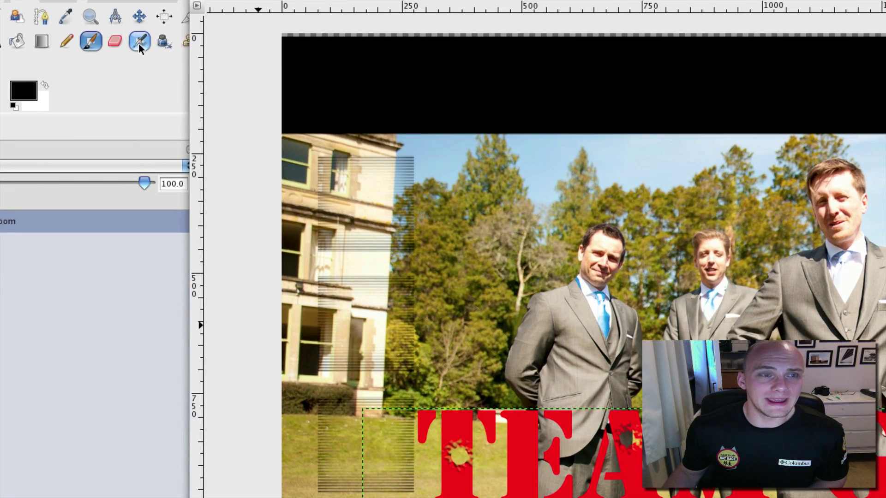
- Load the Airbrush with the Galaxy (AP) splatter brush and reselect the Team Groom layer
left_click(139, 43)
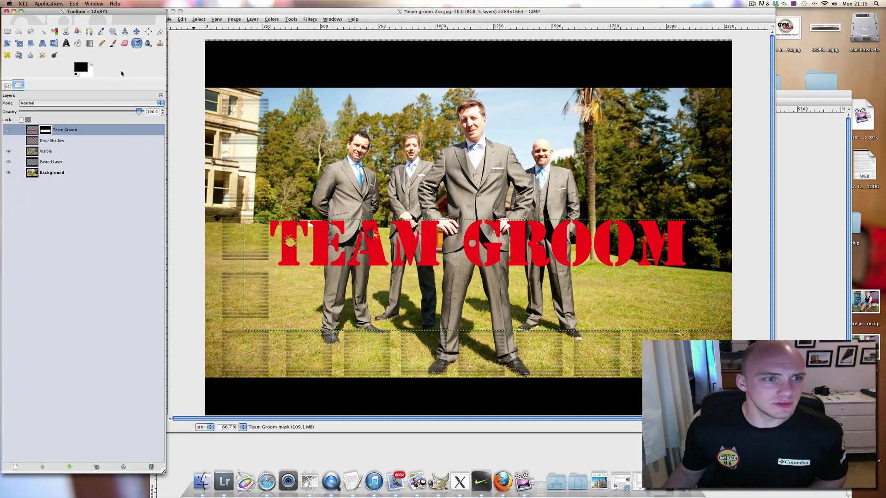
left_click(7, 86)
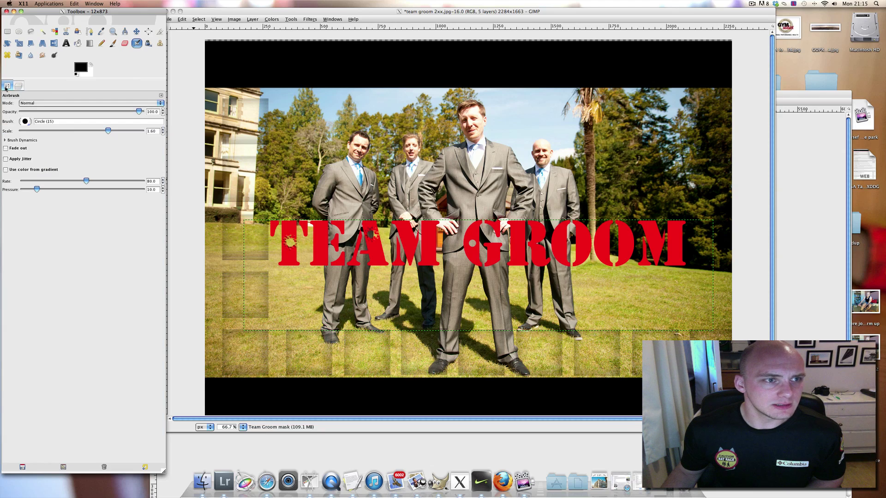
left_click(26, 121)
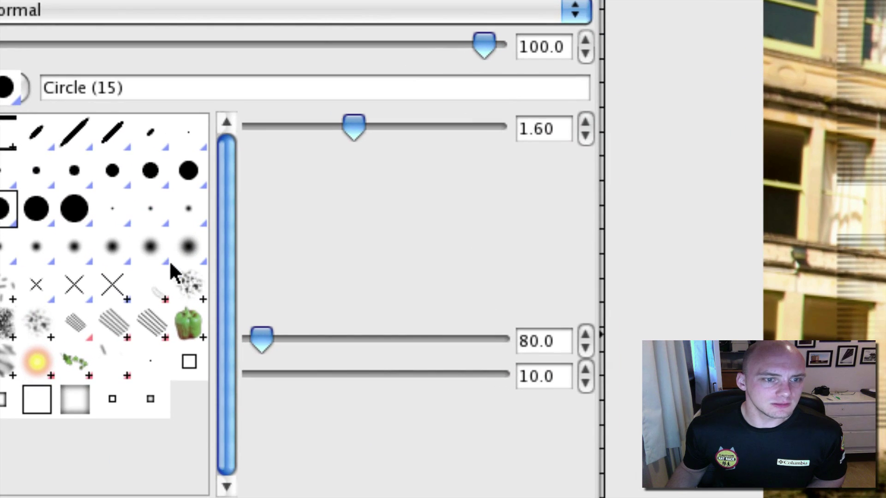
left_click(190, 284)
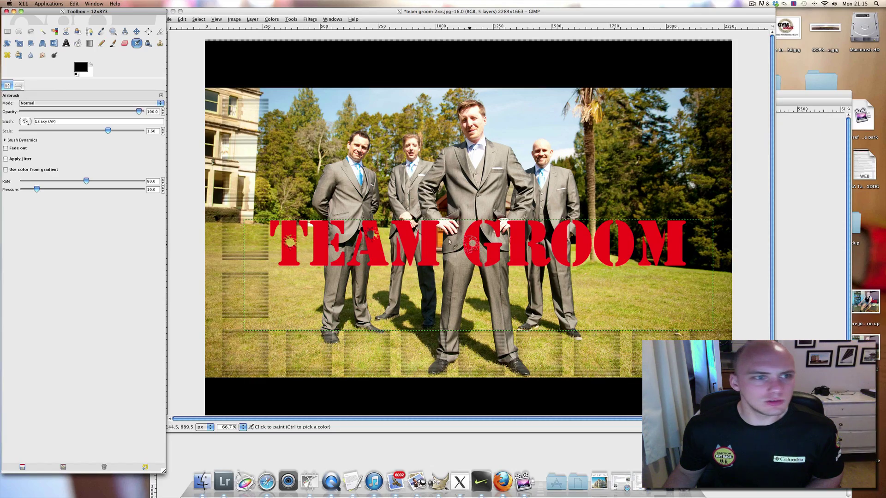
left_click(19, 86)
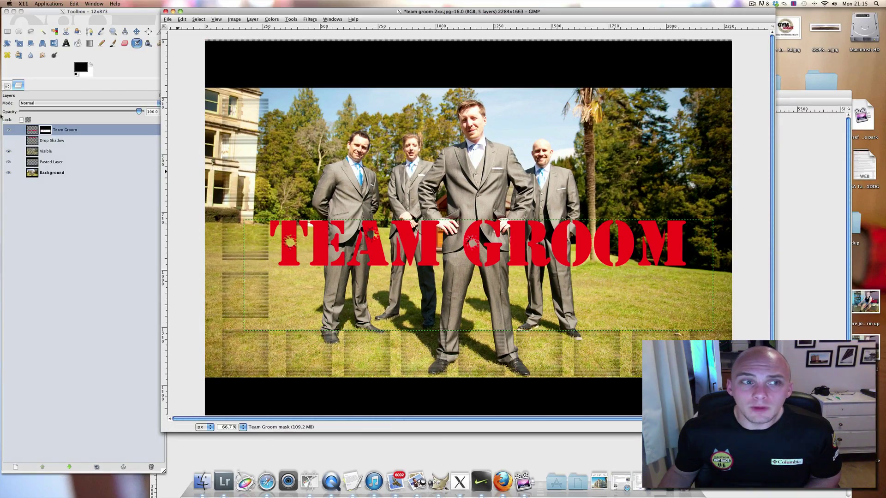
left_click(30, 130)
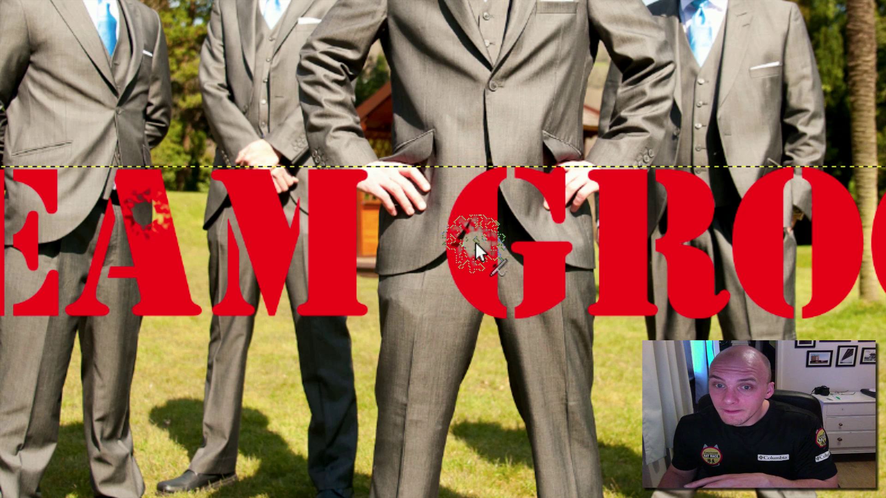
- Airbrush Galaxy splatter holes into the G and the R's stem on the Team Groom mask
mouse_move(476, 241)
left_mouse_down()
mouse_move(485, 276)
mouse_move(476, 243)
left_mouse_up()
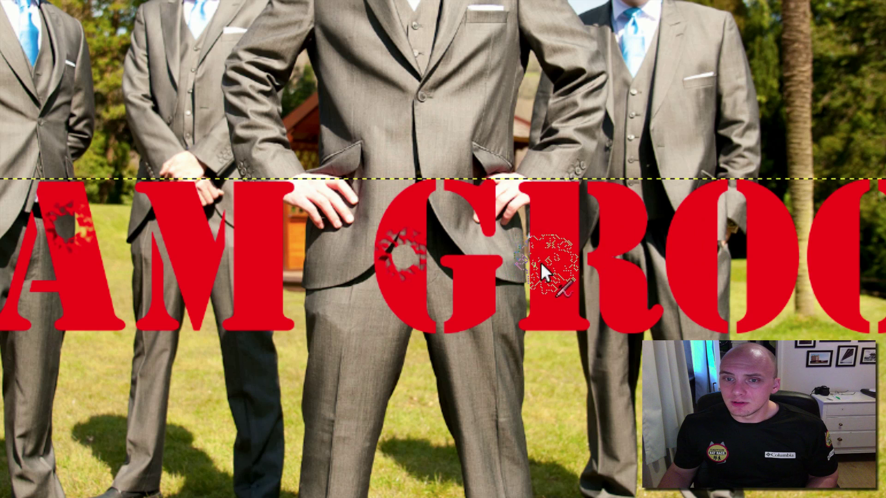
left_click(553, 304)
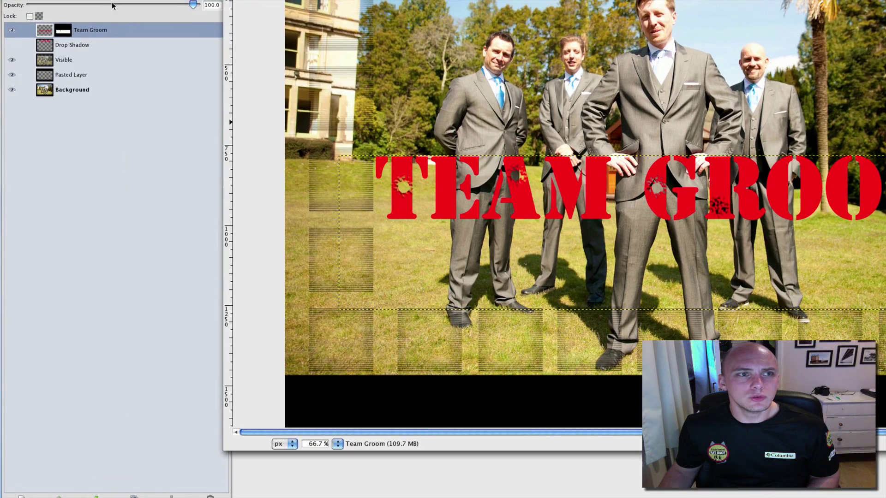
left_click(65, 31)
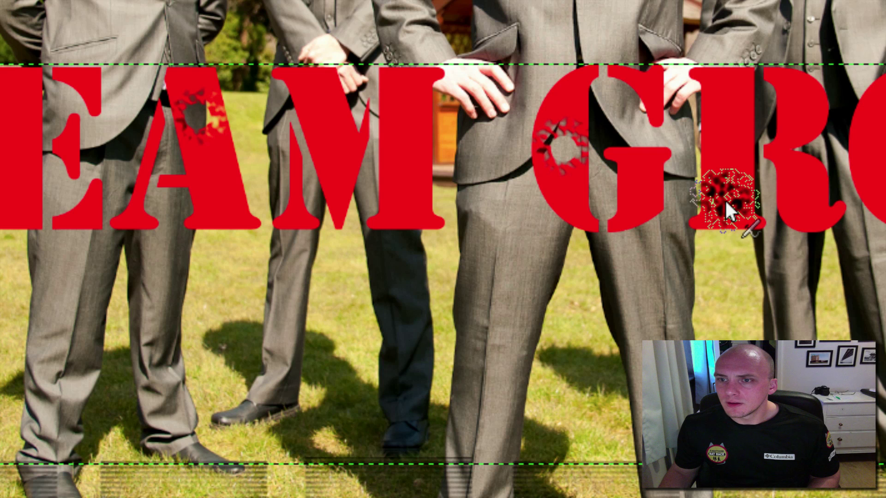
left_click(725, 198)
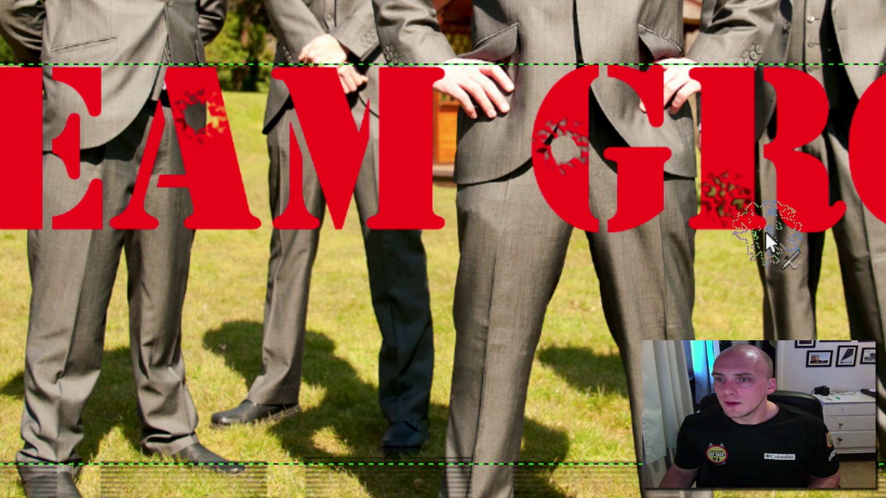
left_click(726, 211)
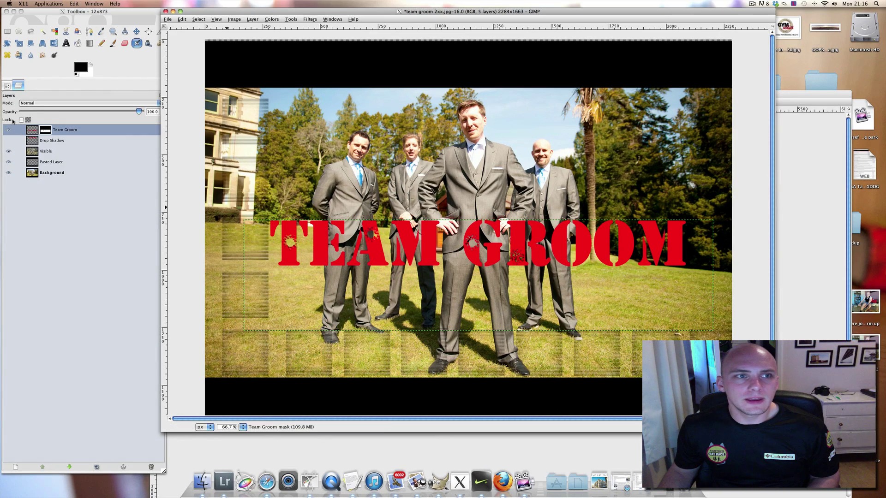
- Set the Paintbrush to the Circle (15) brush, then bring up the Edit menu
left_click(113, 43)
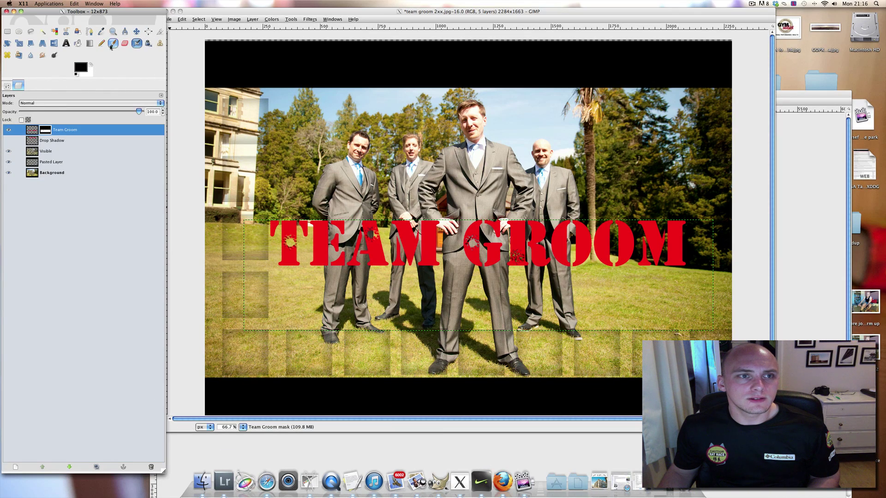
left_click(7, 86)
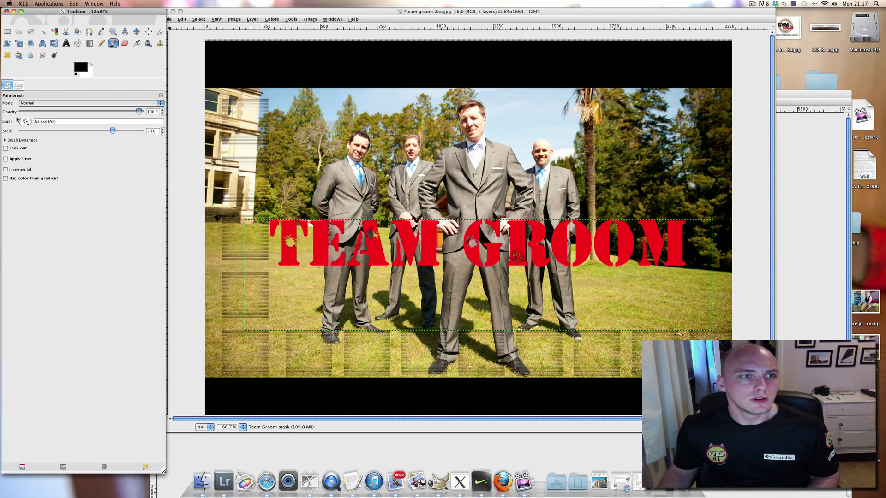
left_click(24, 122)
left_click(24, 152)
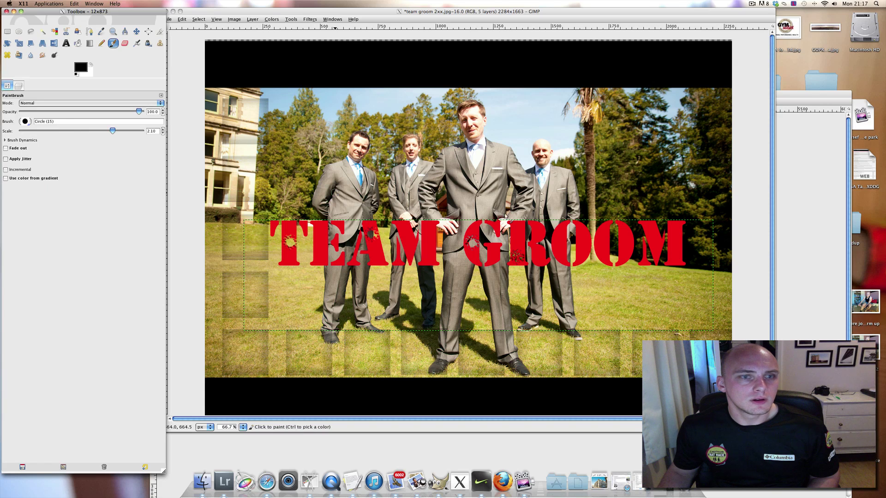
left_click(518, 260)
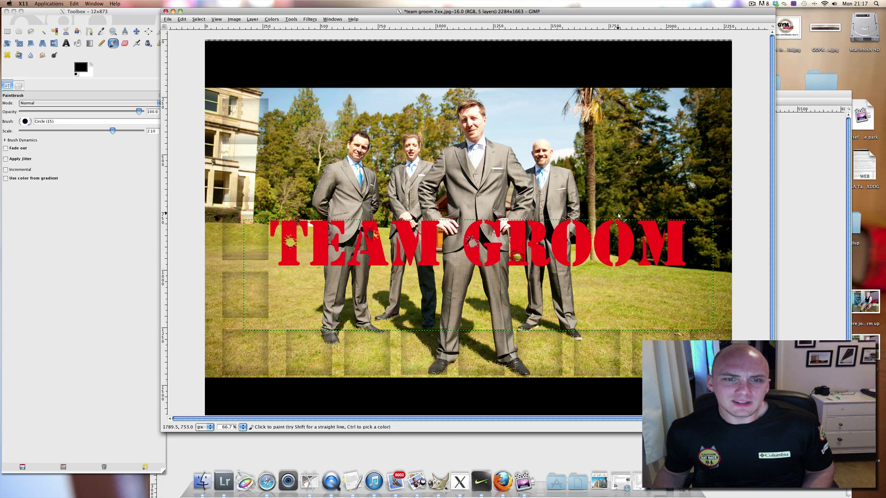
left_click(183, 19)
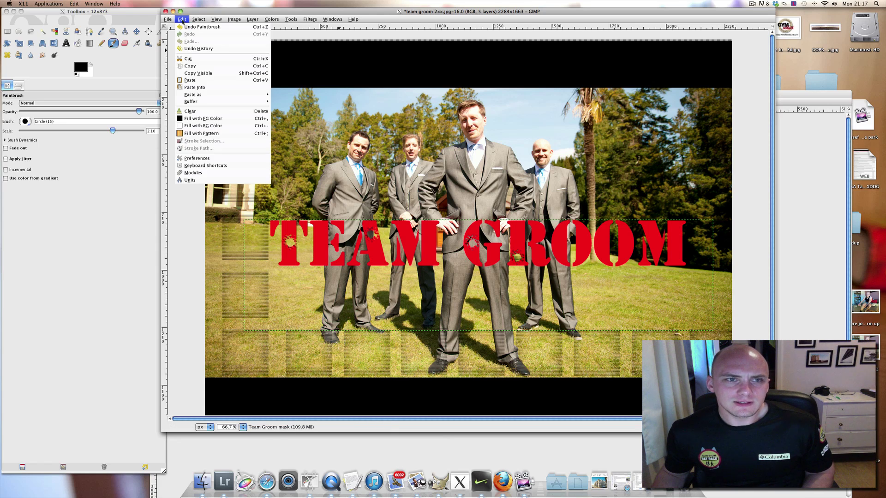